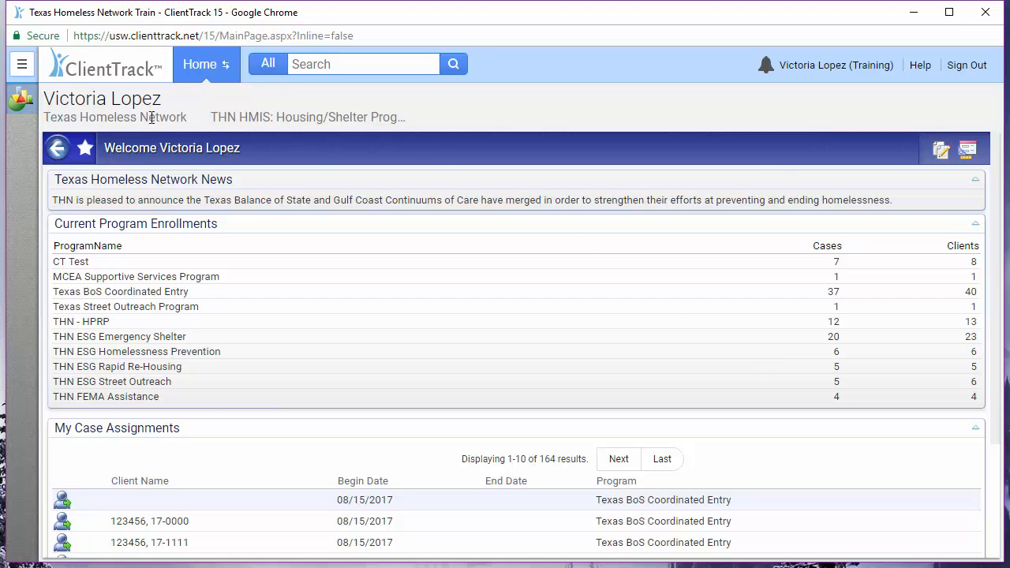
Open the CSV - APR 2017 export from the HUD / HMIS report exports
click(22, 64)
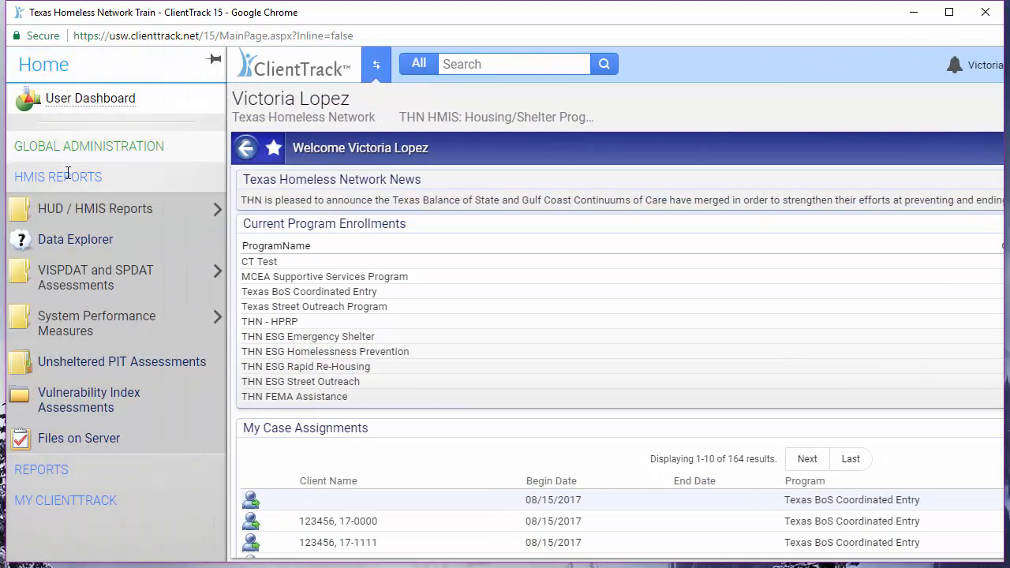
click(86, 209)
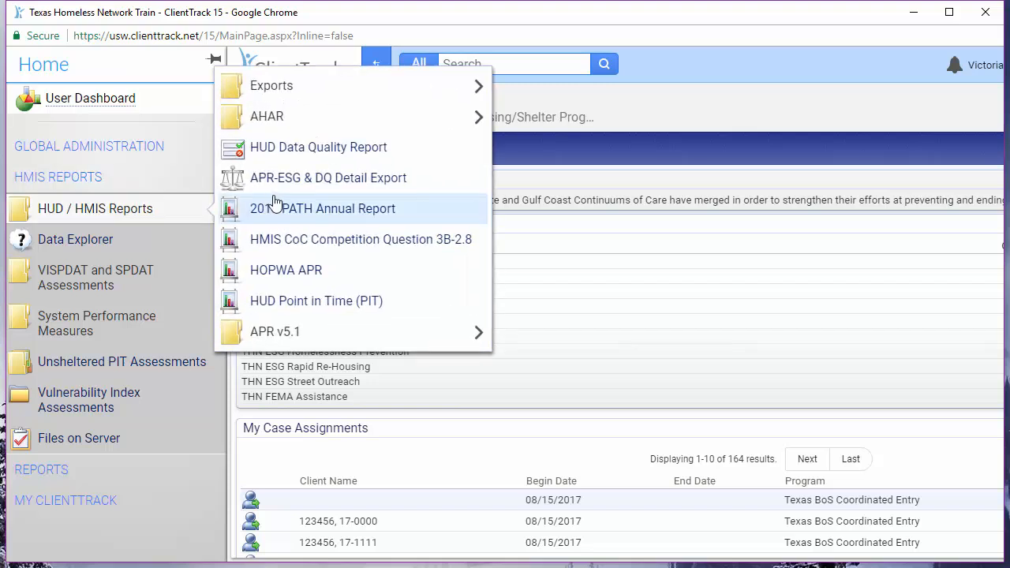
click(318, 87)
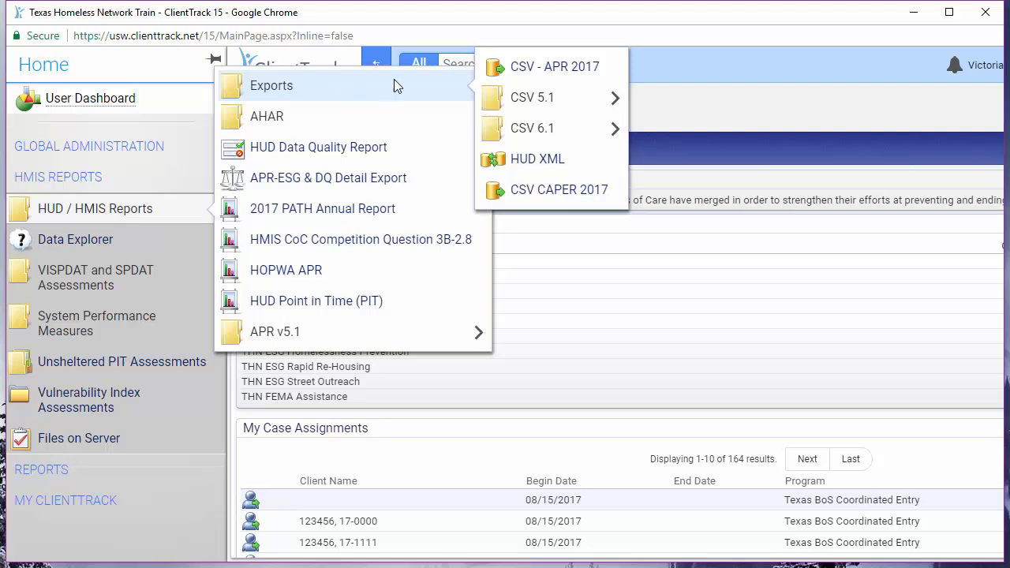
click(534, 73)
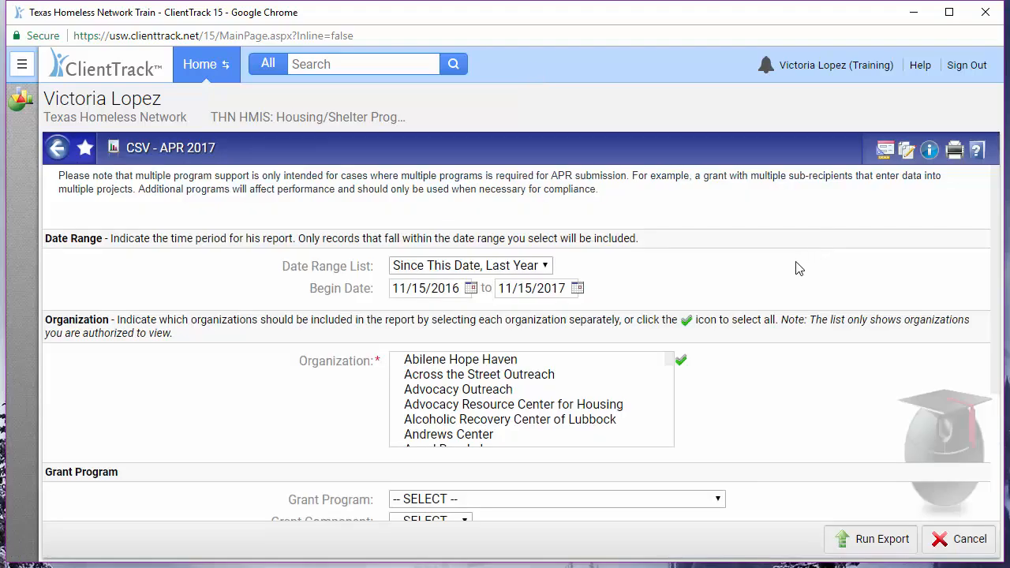
Search for "apr 2017" and open the CSV - APR 2017 export from the results
click(412, 67)
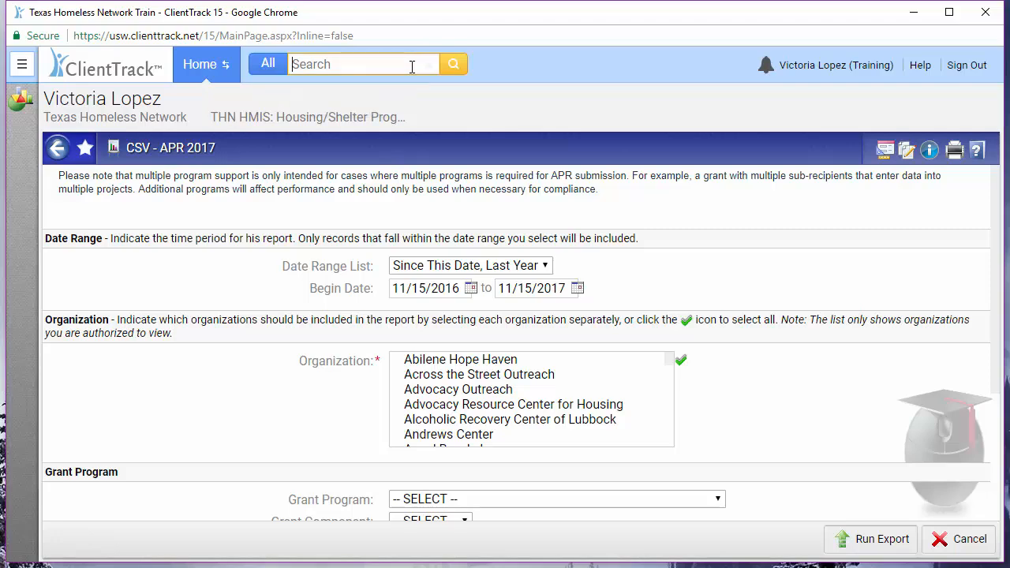
text(apr 2017)
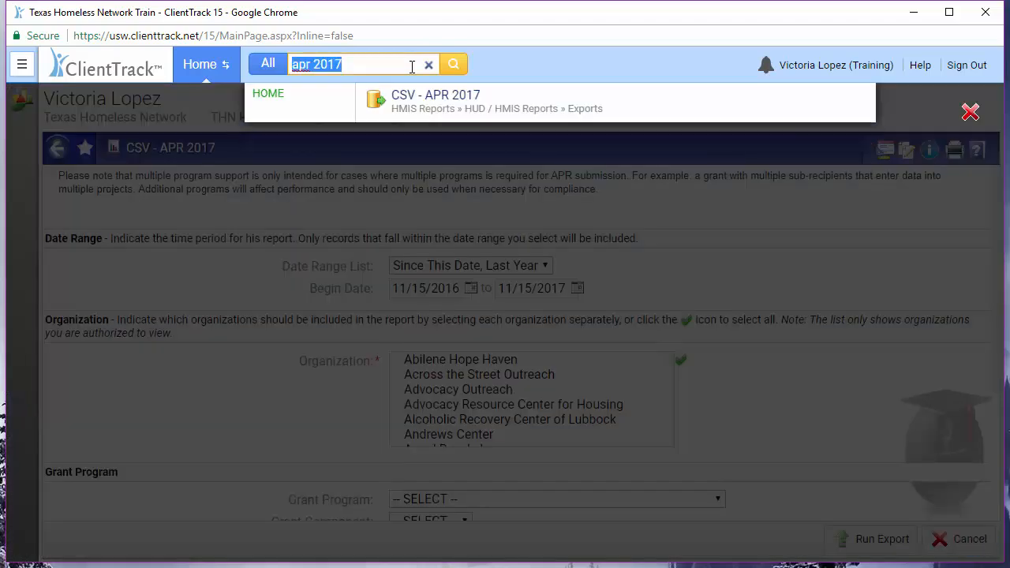
click(399, 109)
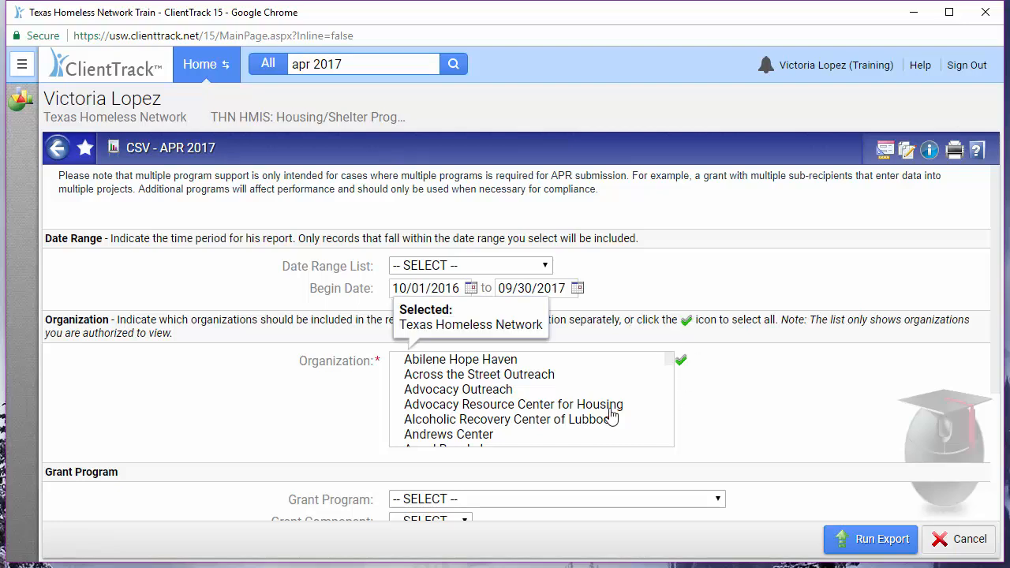
Try filtering by grant for the HUD:CoC Permanent Supportive Housing component, and switch the grant filter back off
scroll(612, 416, down, 3)
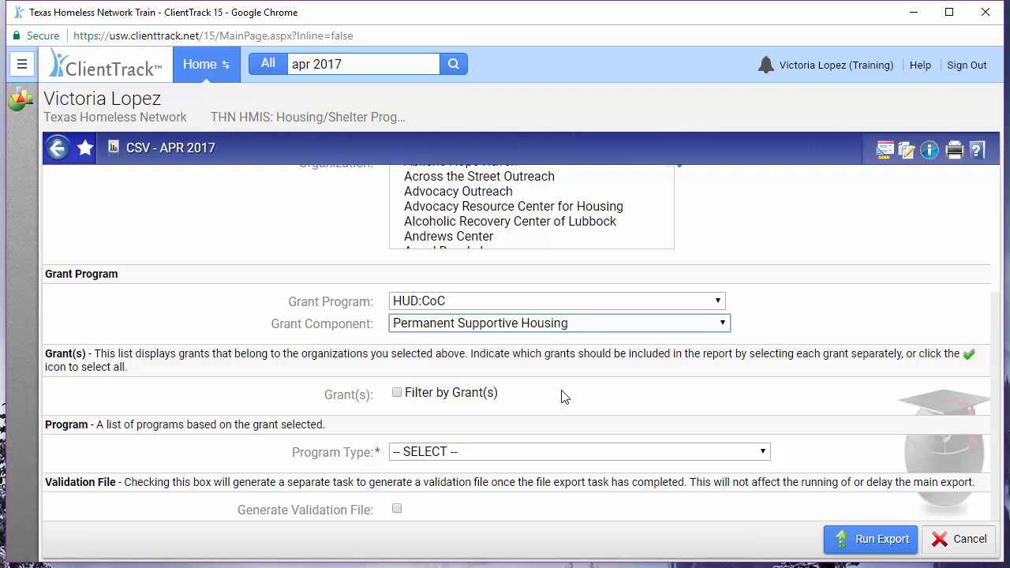
click(464, 395)
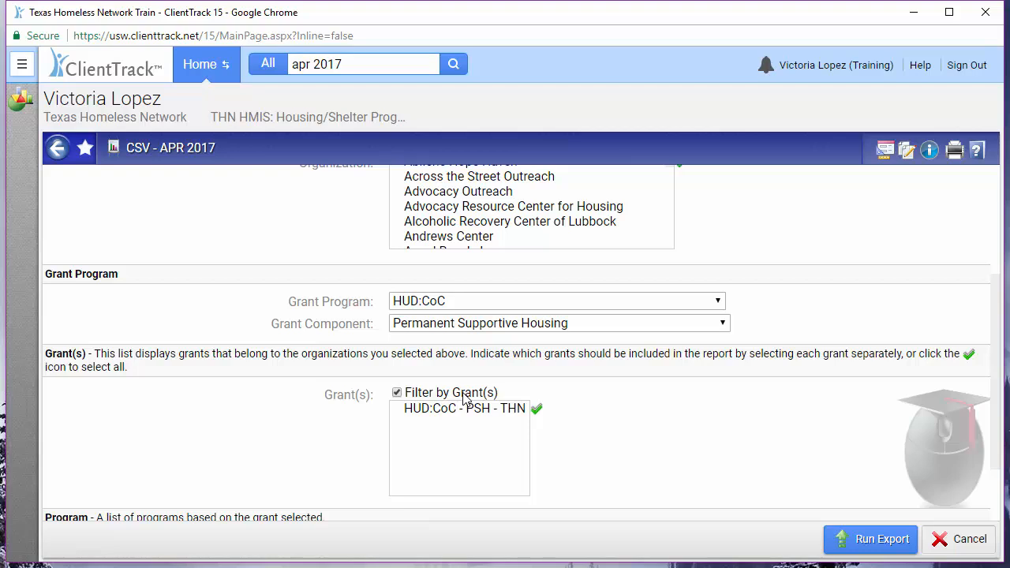
click(466, 400)
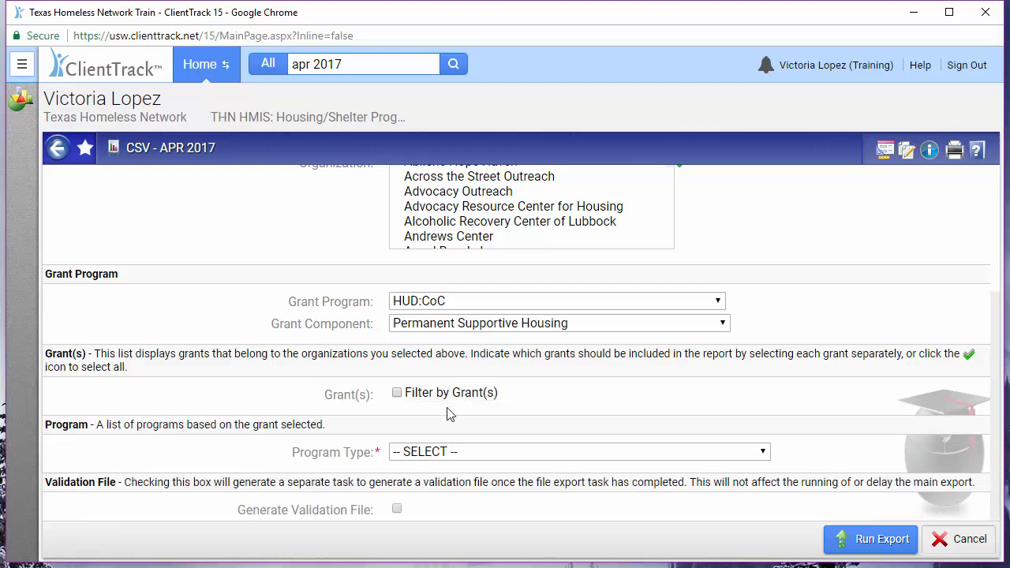
Select the PH - Permanent Supportive Housing program type and the THN HUD:CoC Permanent Supportive Housing program, and run the export with a validation file
click(460, 456)
click(574, 177)
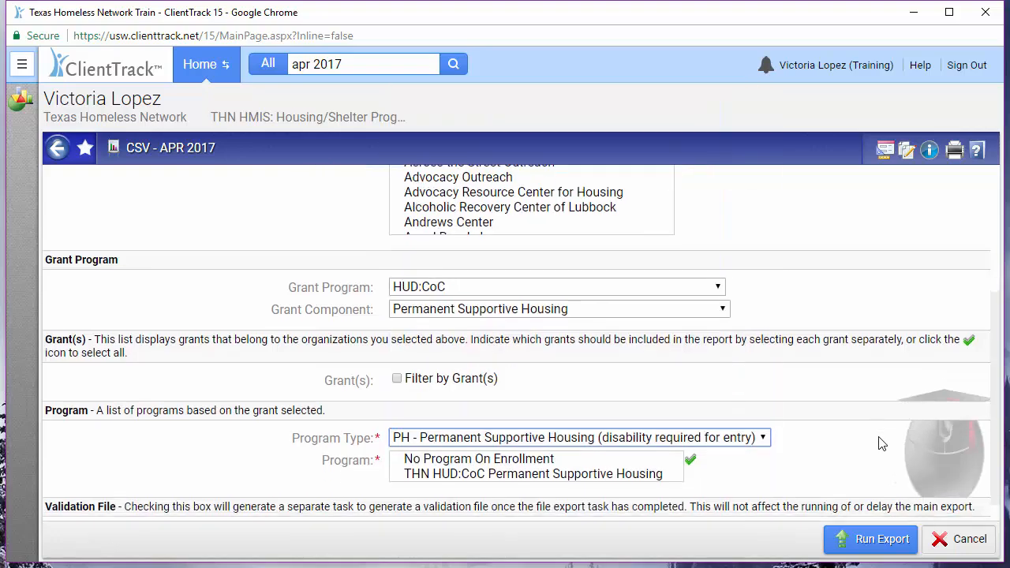
click(541, 457)
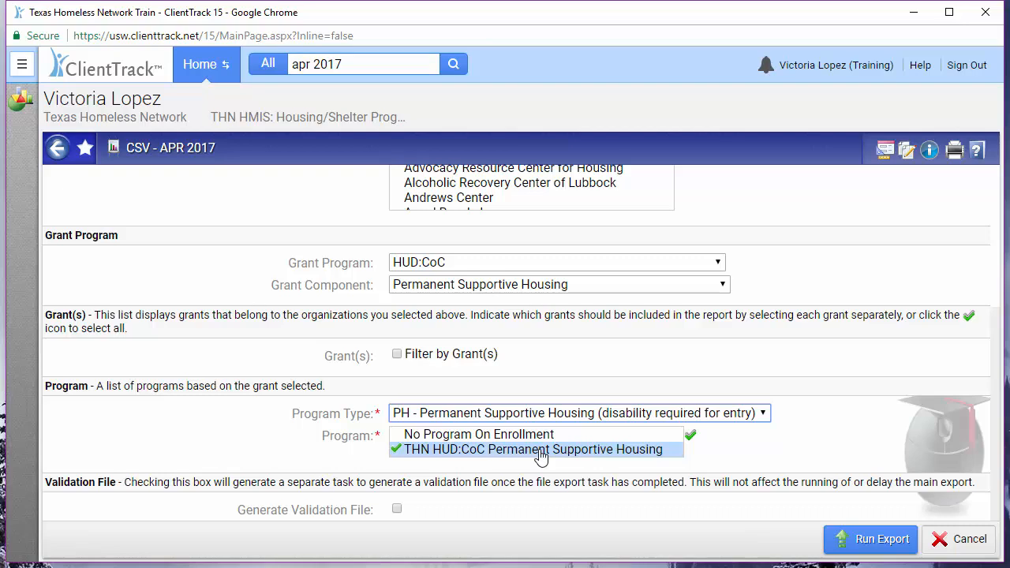
click(397, 510)
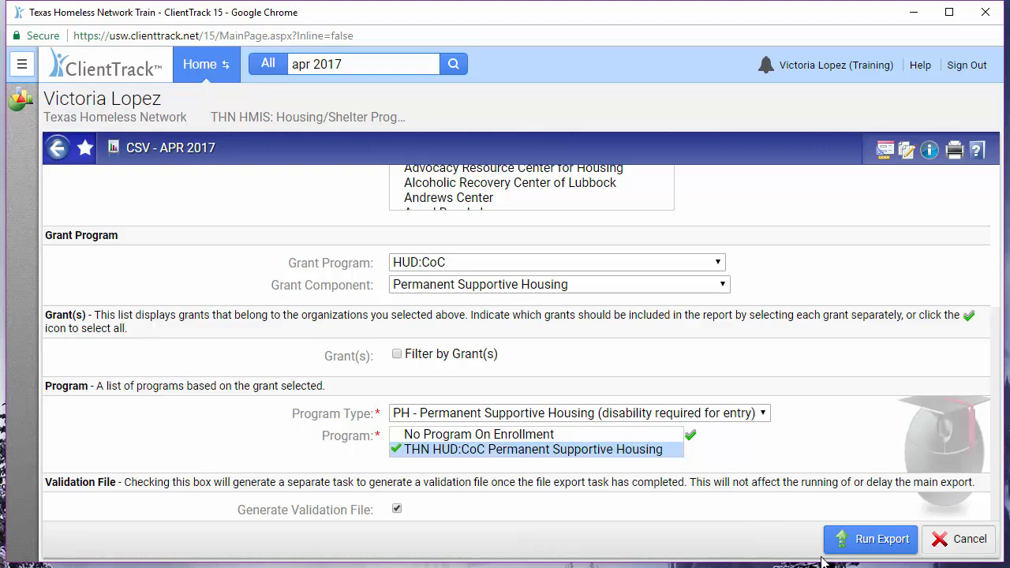
click(865, 540)
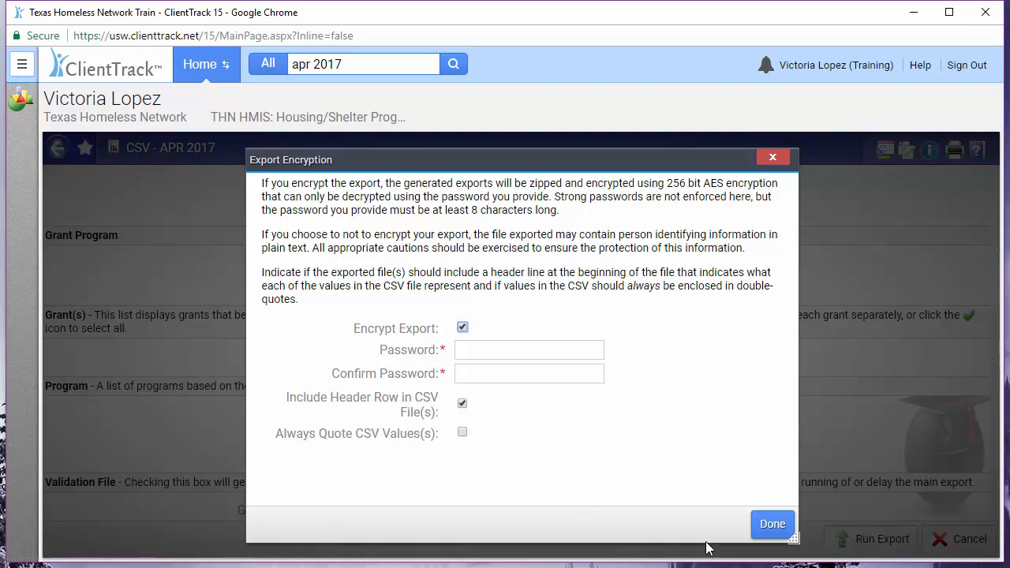
Try the unencrypted export option with its responsibility acknowledgement, and turn encryption back on
click(463, 327)
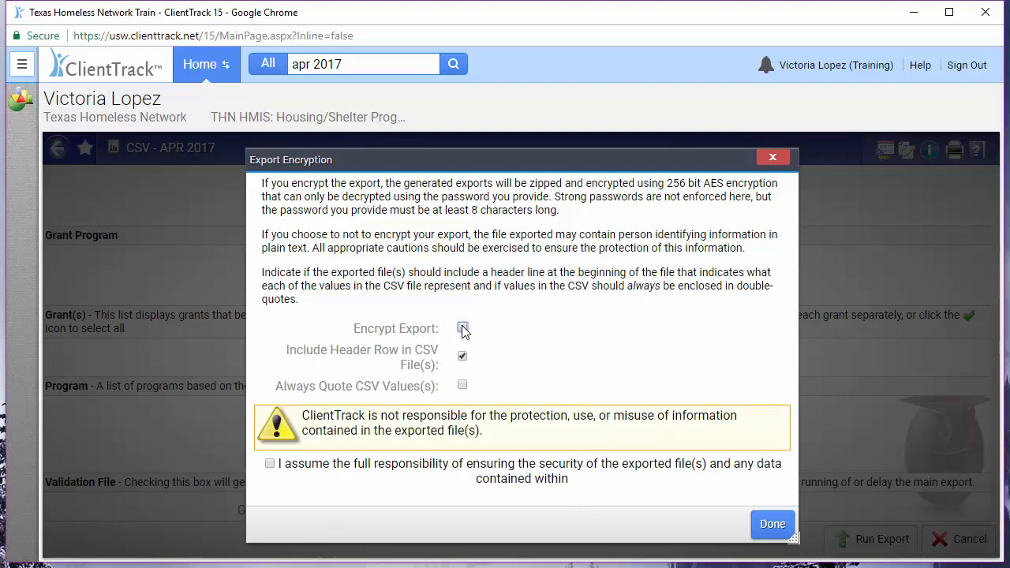
click(394, 472)
click(462, 327)
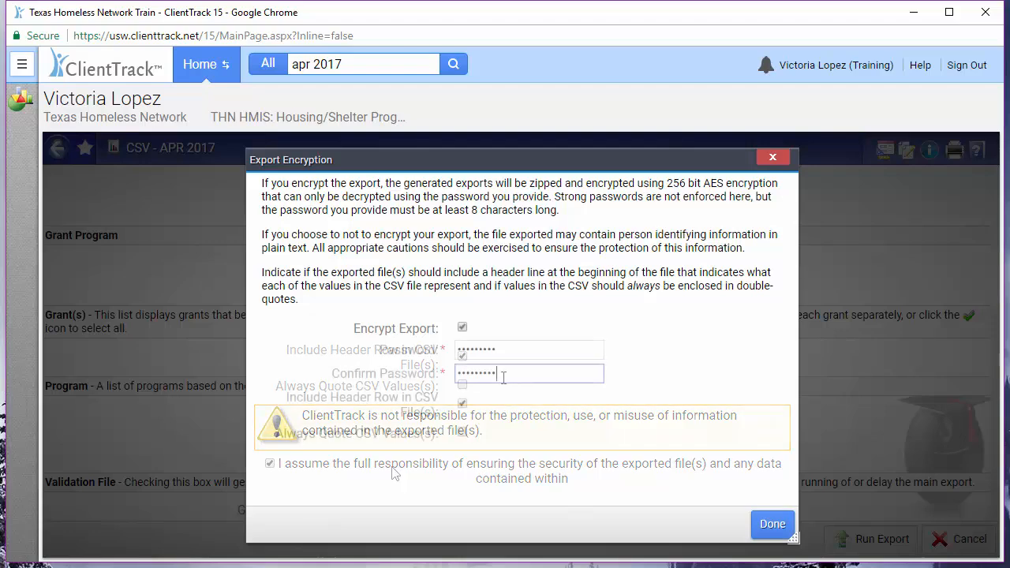
Enter and confirm the encryption password, submit the export, and acknowledge the queue notice
click(500, 376)
text(aaaaaaaaa)
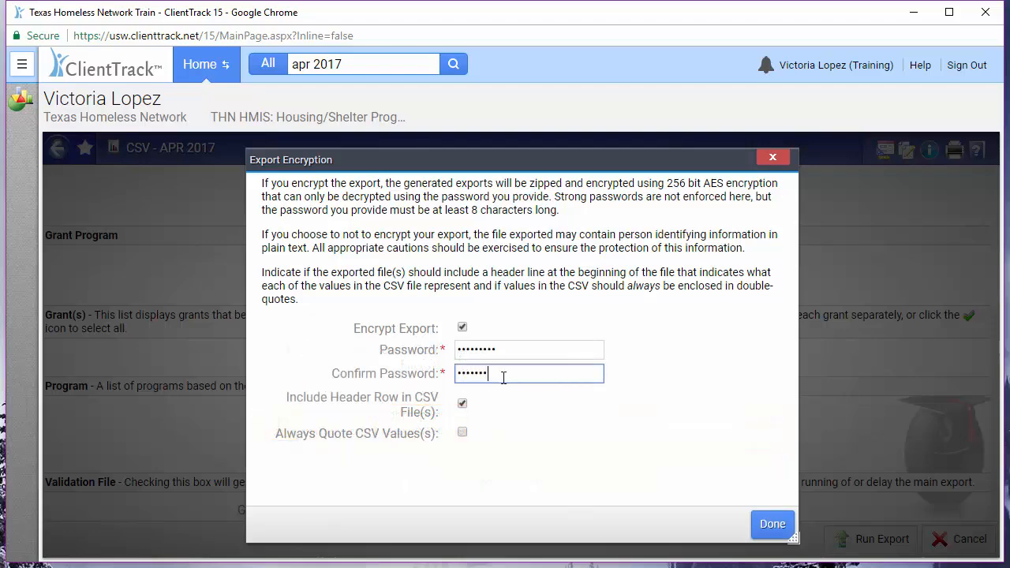
key(Return)
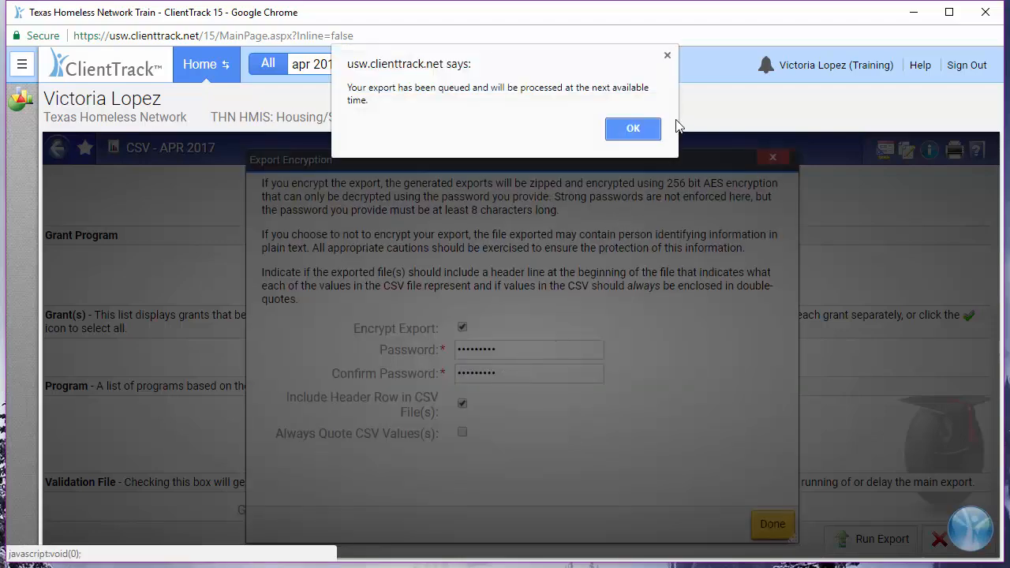
click(635, 126)
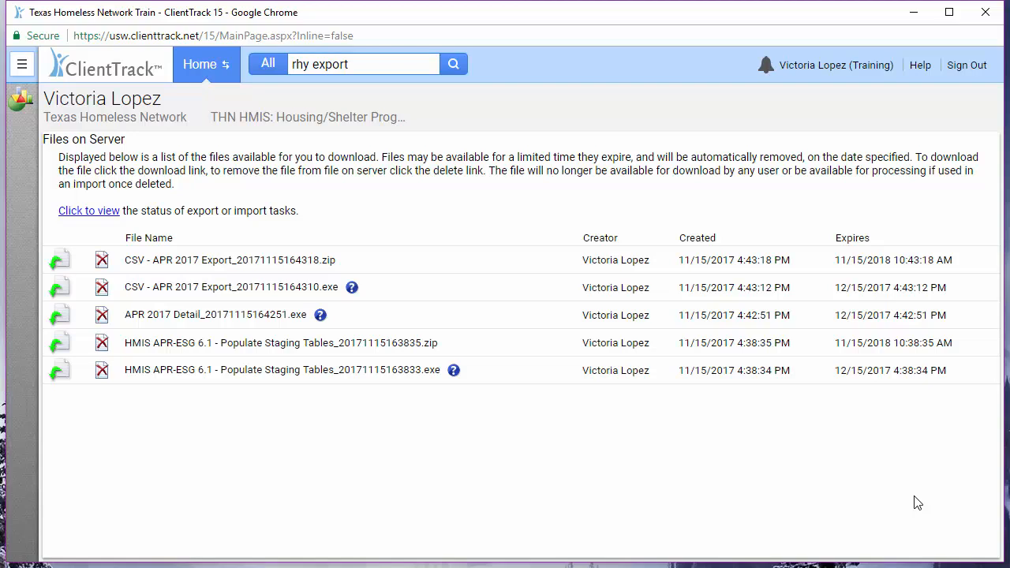
Open Files on Server, download CSV - APR 2017 Export_20171115164310.exe, and run it past the Windows SmartScreen block
click(22, 63)
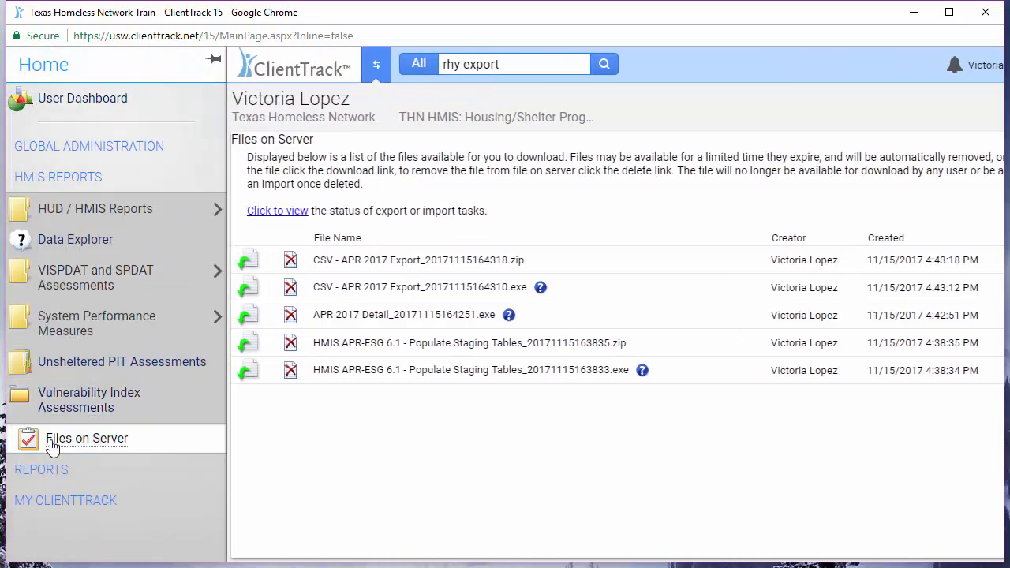
click(51, 447)
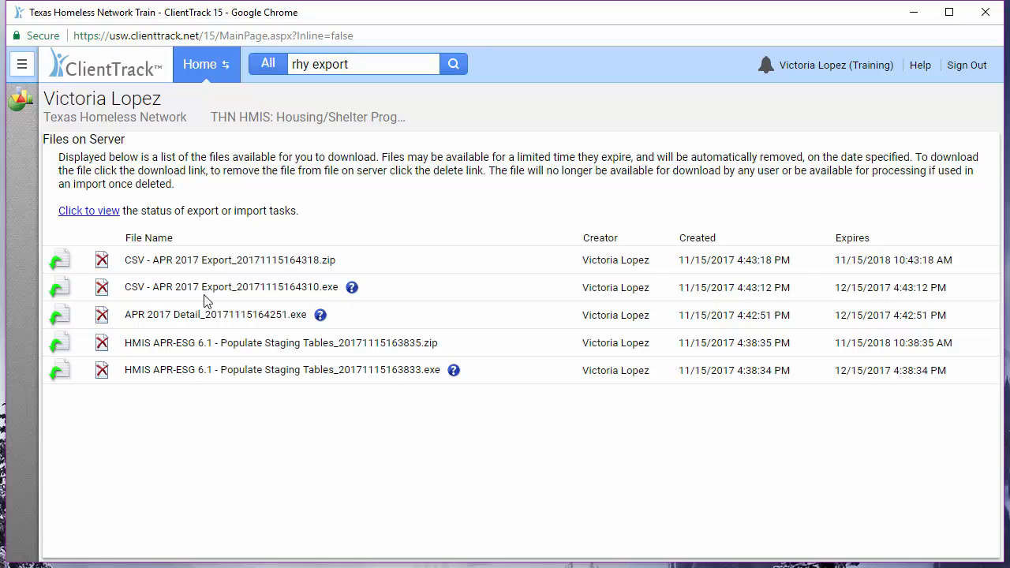
click(59, 291)
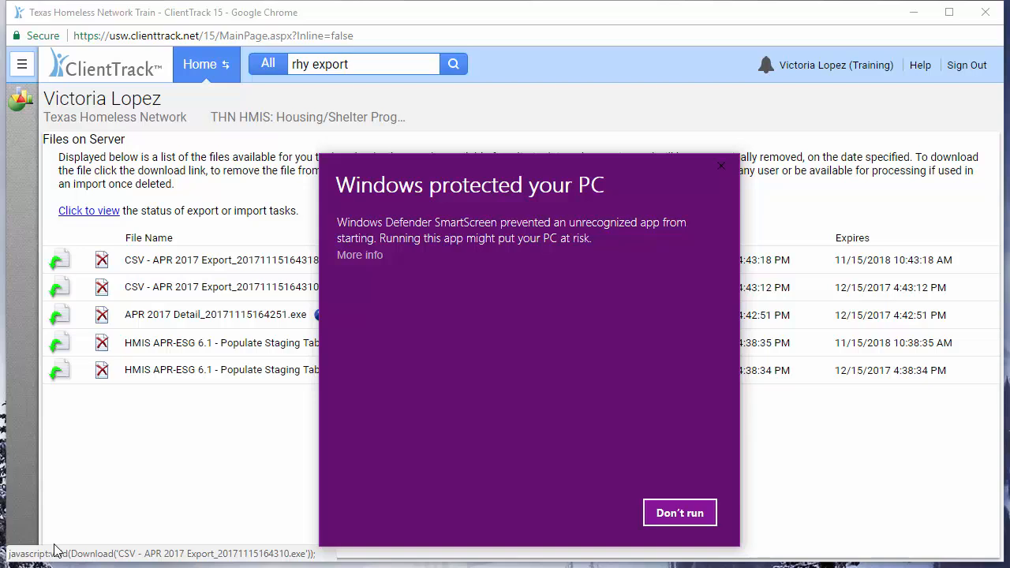
click(360, 256)
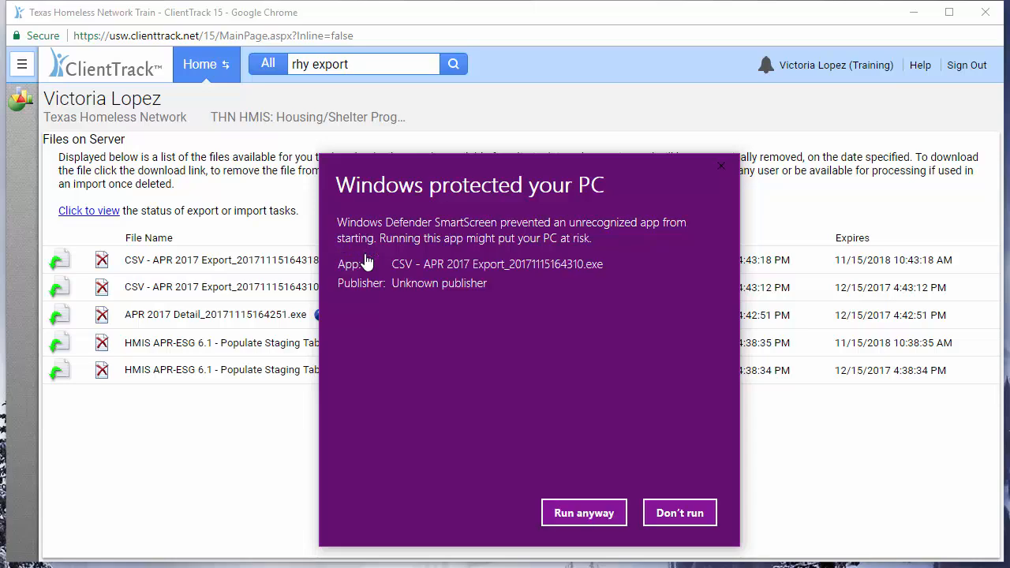
click(585, 513)
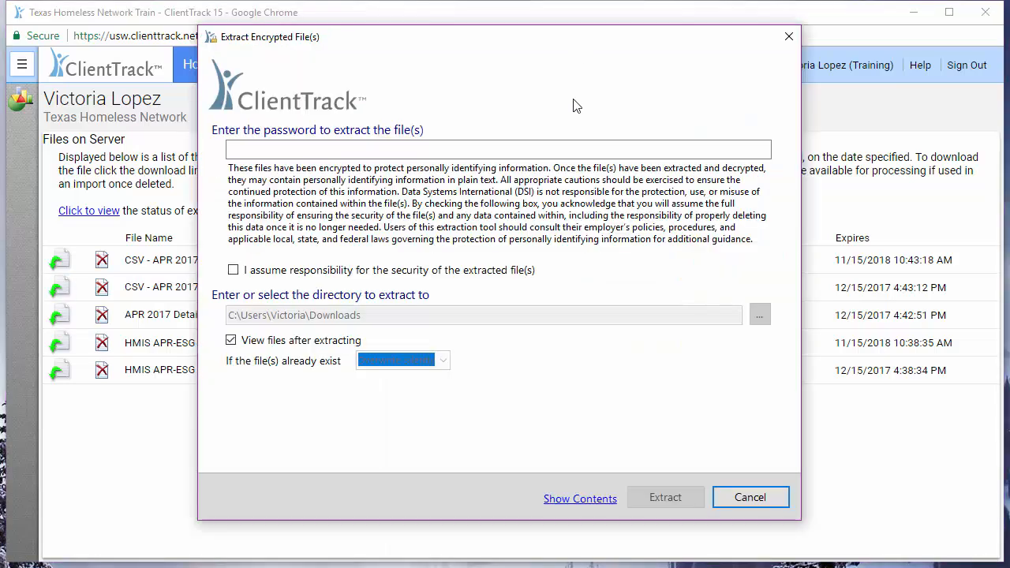
Enter the extraction password, accept responsibility for the files' security, and extract them to the Downloads folder
click(548, 153)
key(ctrl+v)
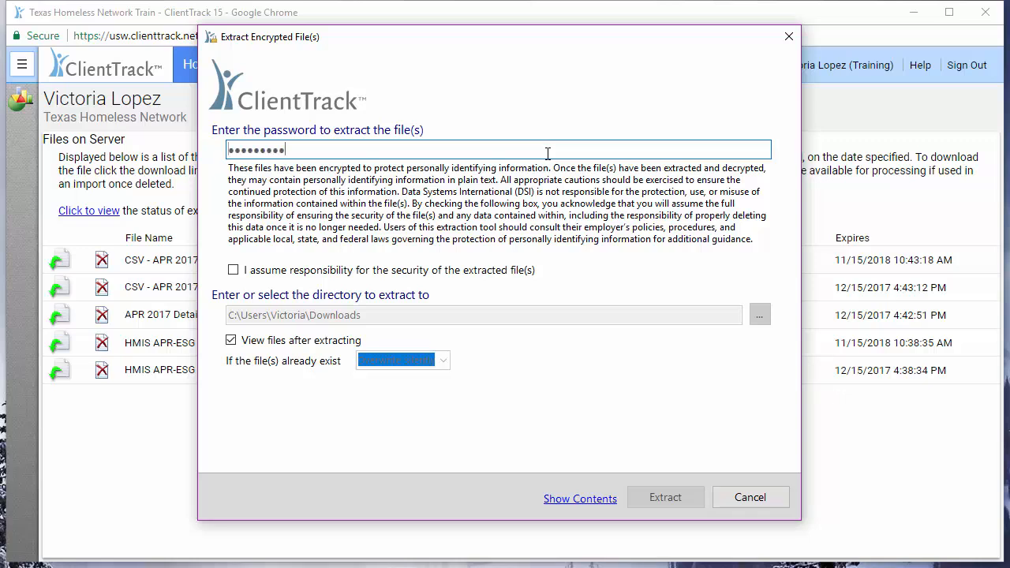
click(509, 272)
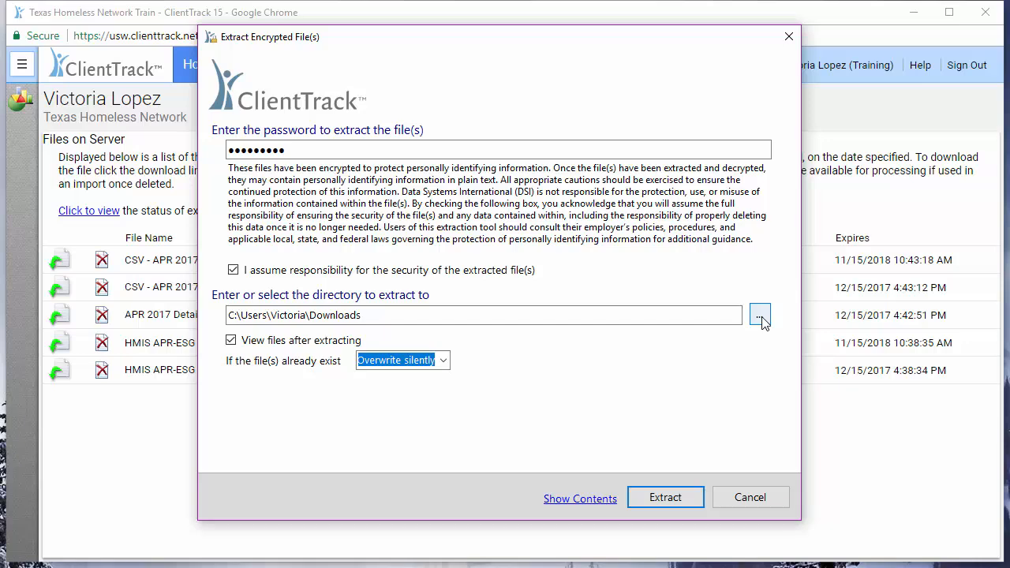
click(685, 498)
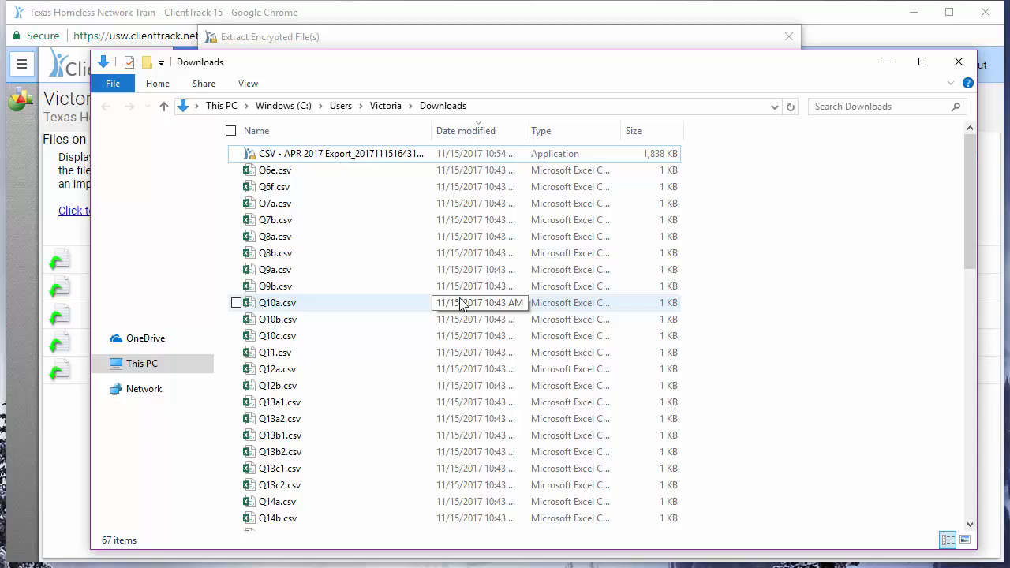
Compress all extracted CSV files, from Q6e.csv through Q6d.csv, into one zipped folder in Downloads
click(272, 170)
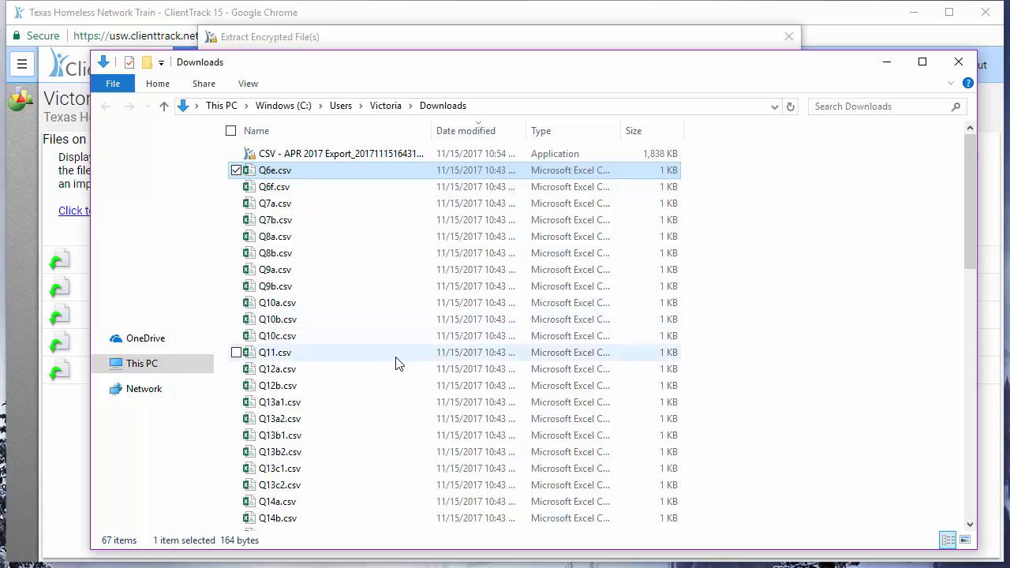
scroll(396, 363, down, 15)
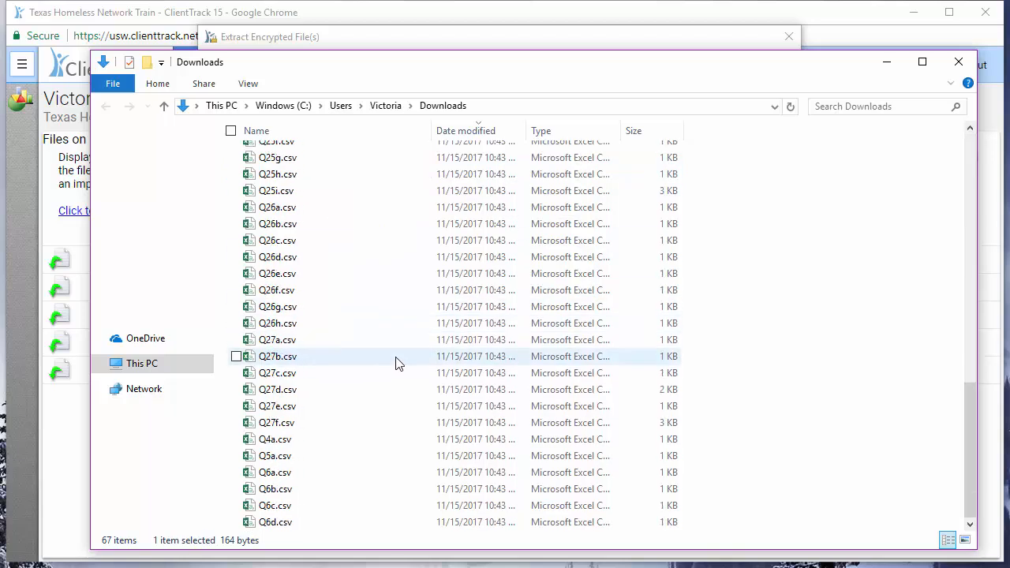
shift+click(319, 521)
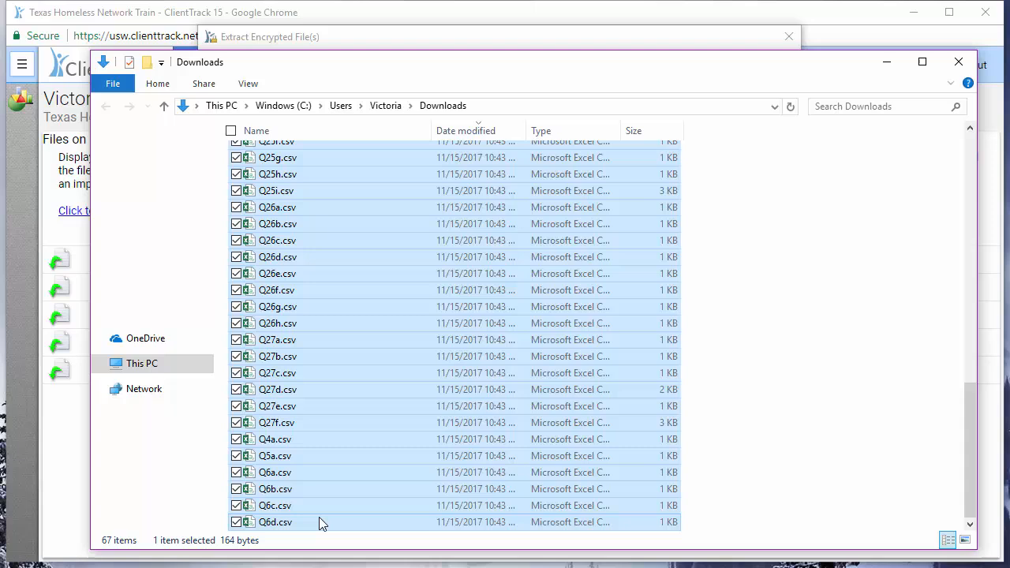
right_click(489, 249)
mouse_move(409, 319)
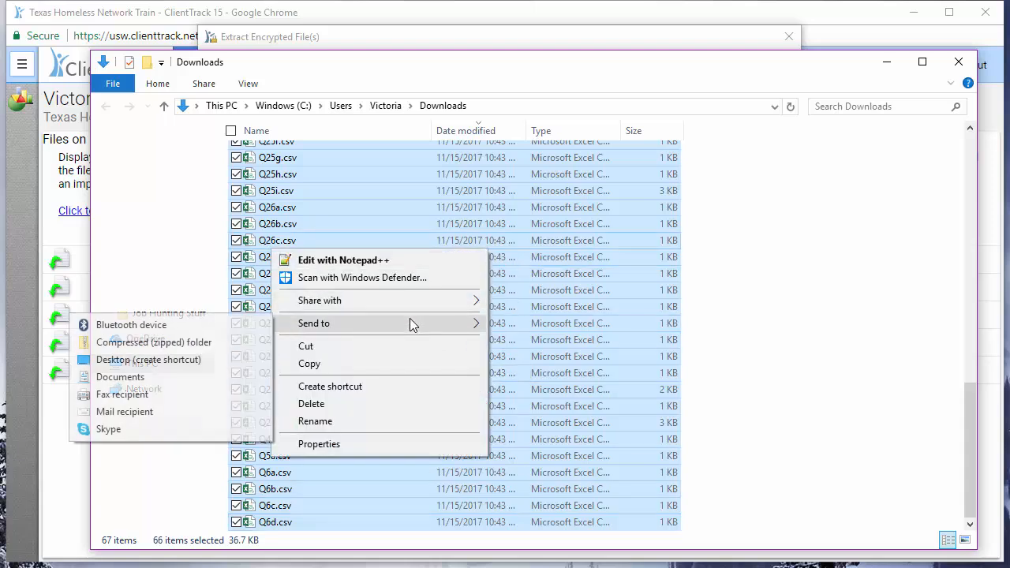
click(241, 346)
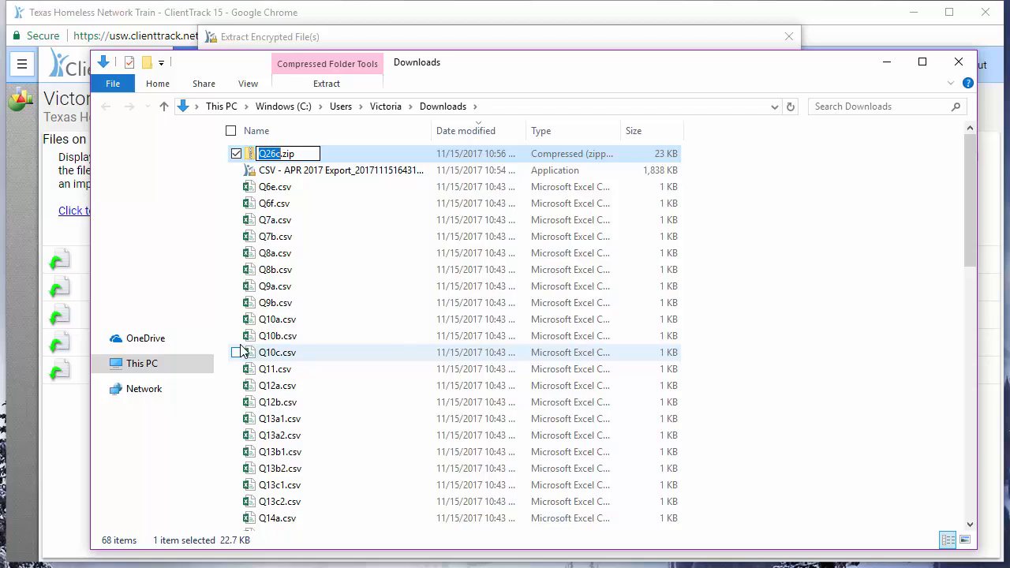
Name the new zipped folder APR 2017 and select it in Downloads
text(APR 2017)
click(311, 269)
click(300, 155)
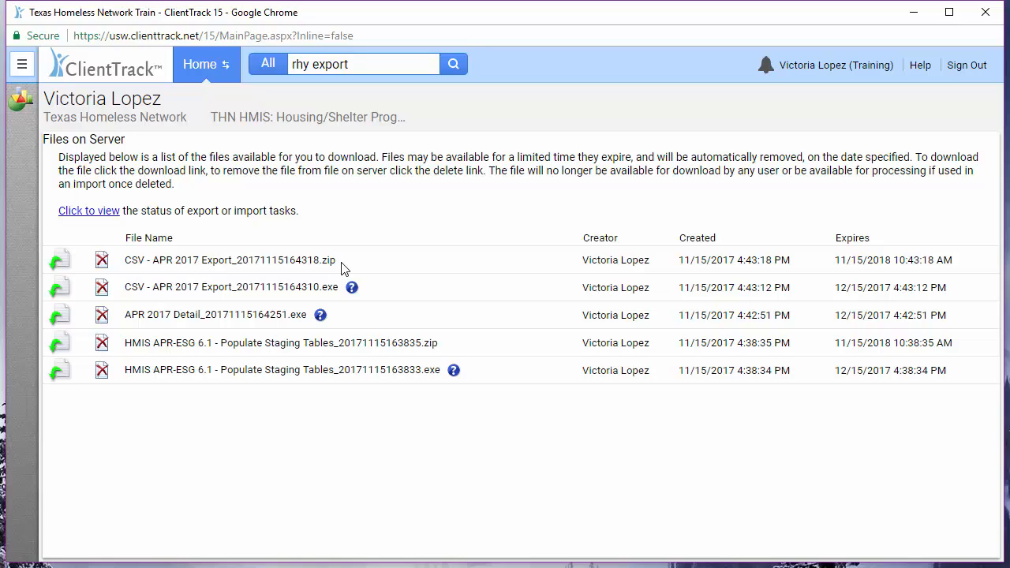
Download the unencrypted CSV - APR 2017 Export_20171115164318.zip from Files on Server and open the archive
click(63, 260)
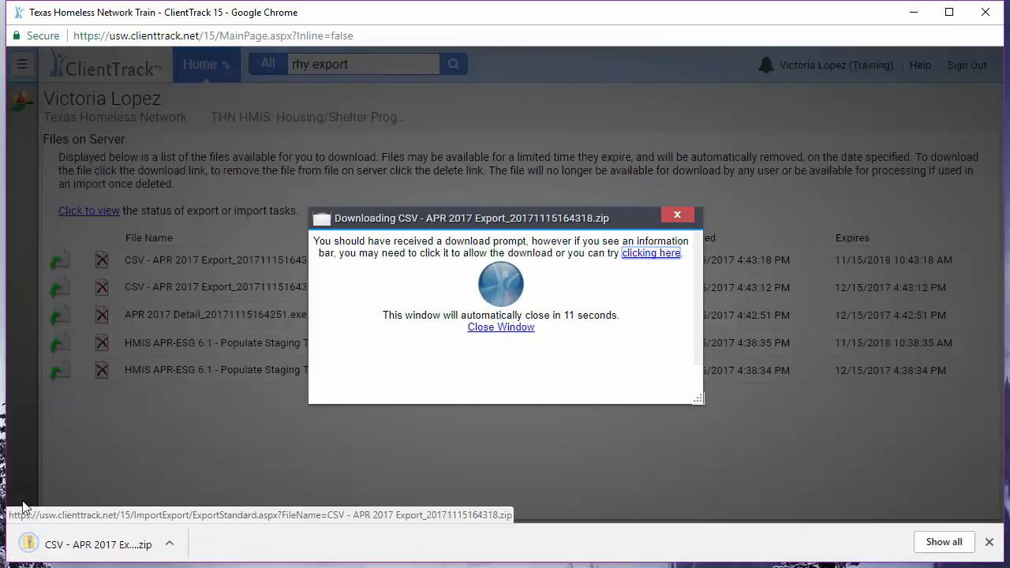
click(27, 544)
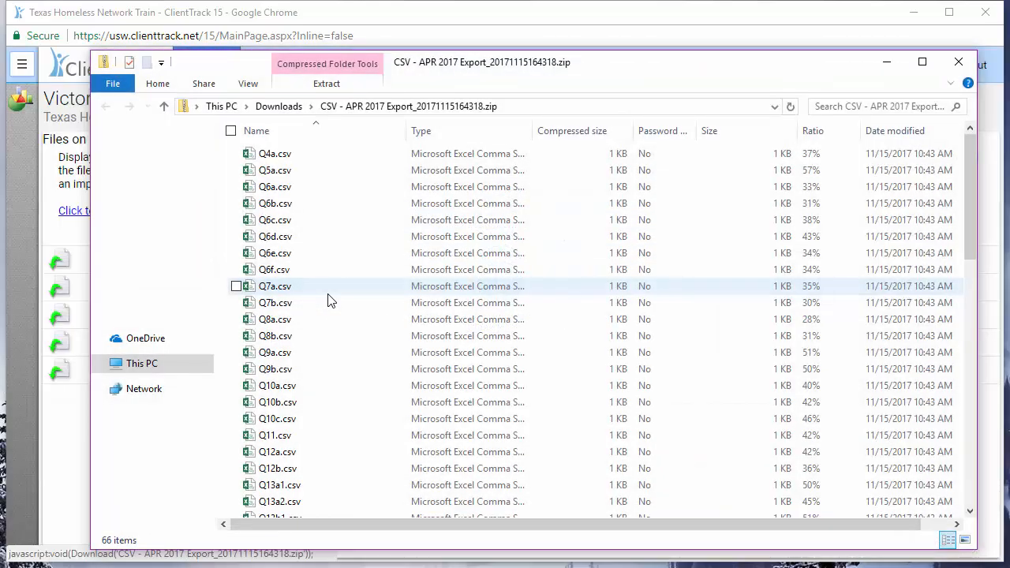